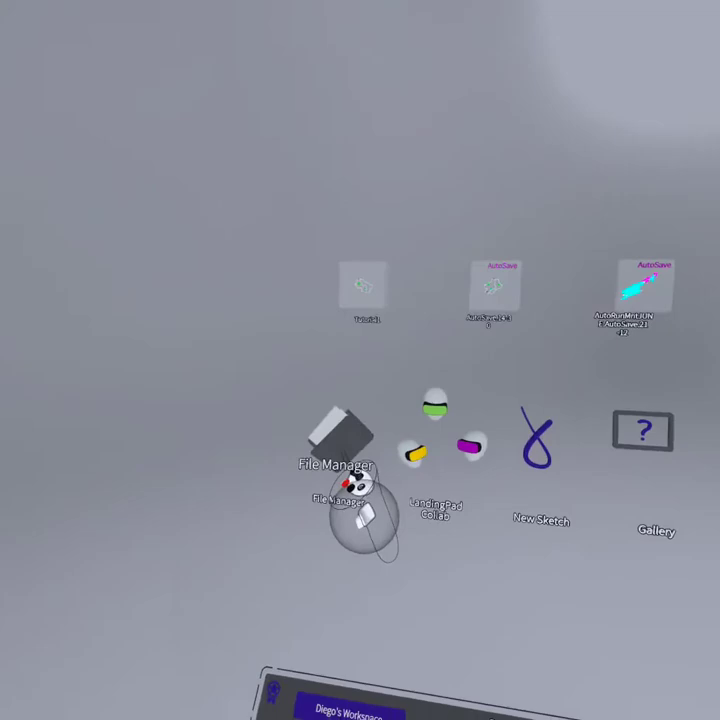
Open the Tutorial1 sketch and bring up the Surface tool's settings.
{"action": "left_click", "coordinate": [503, 410]}
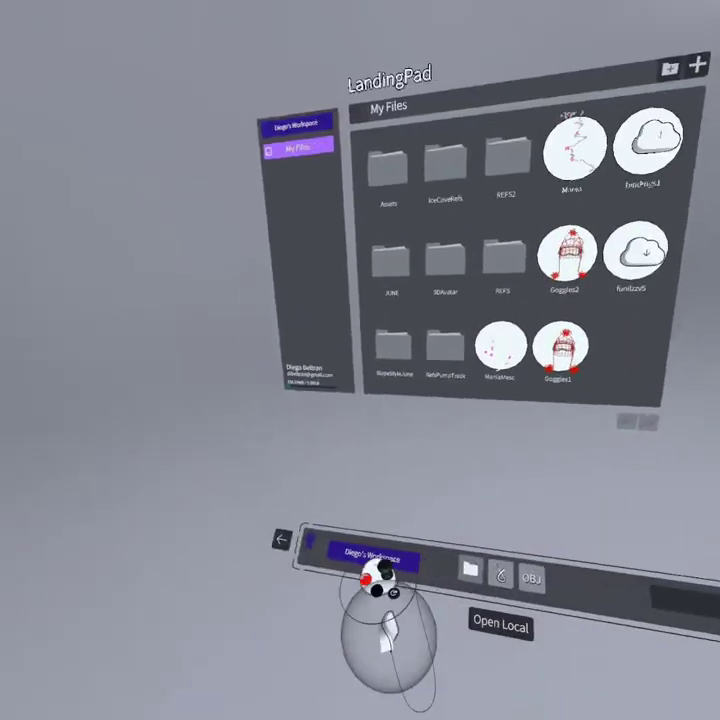
{"action": "left_click", "coordinate": [287, 624]}
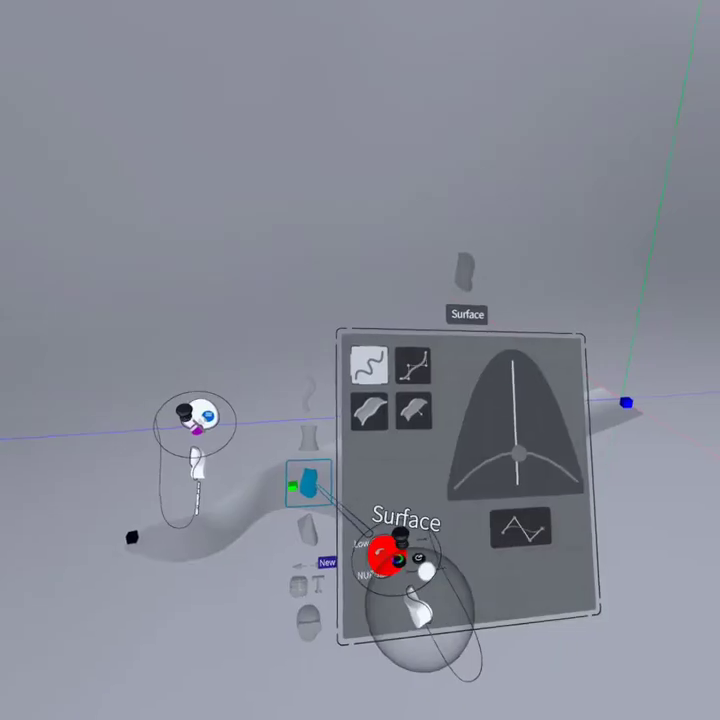
{"action": "left_click", "coordinate": [366, 538]}
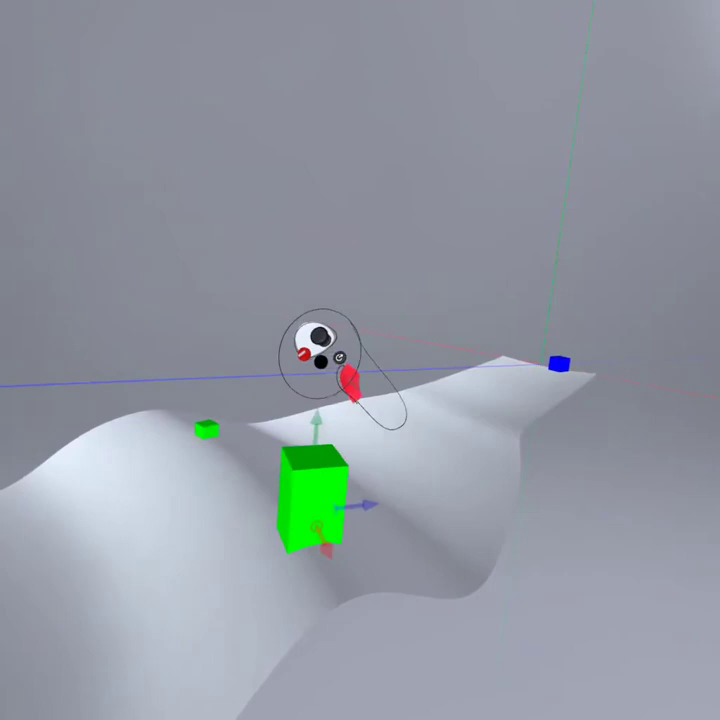
Stretch the green block in the dip of the white terrain vertically into a tall pillar.
{"action": "left_click_drag", "start_coordinate": [350, 383], "coordinate": [350, 318]}
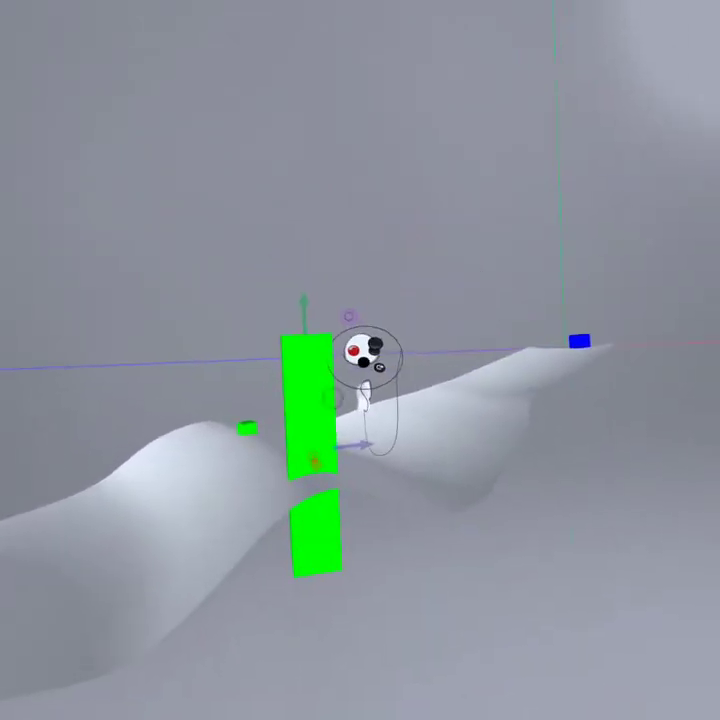
{"action": "mouse_move", "coordinate": [307, 379]}
{"action": "left_mouse_down"}
{"action": "mouse_move", "coordinate": [309, 424]}
{"action": "mouse_move", "coordinate": [306, 391]}
{"action": "left_mouse_up"}
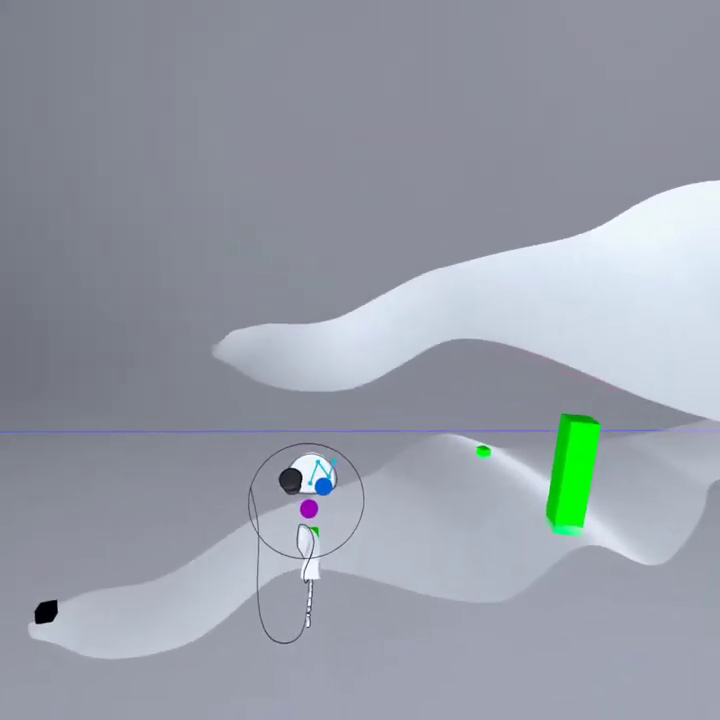
{"action": "left_click", "coordinate": [298, 527]}
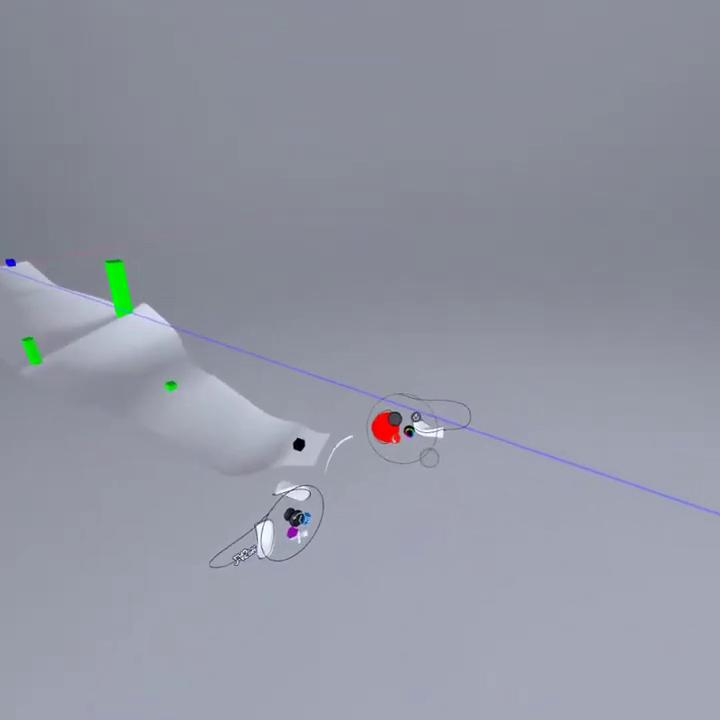
Draw wide, curved white track sections with the Surface tool beyond the black marker at the terrain's end.
{"action": "mouse_move", "coordinate": [393, 432]}
{"action": "left_mouse_down"}
{"action": "mouse_move", "coordinate": [448, 506]}
{"action": "mouse_move", "coordinate": [469, 617]}
{"action": "mouse_move", "coordinate": [315, 716]}
{"action": "mouse_move", "coordinate": [181, 555]}
{"action": "mouse_move", "coordinate": [265, 452]}
{"action": "mouse_move", "coordinate": [426, 442]}
{"action": "mouse_move", "coordinate": [400, 468]}
{"action": "left_mouse_up"}
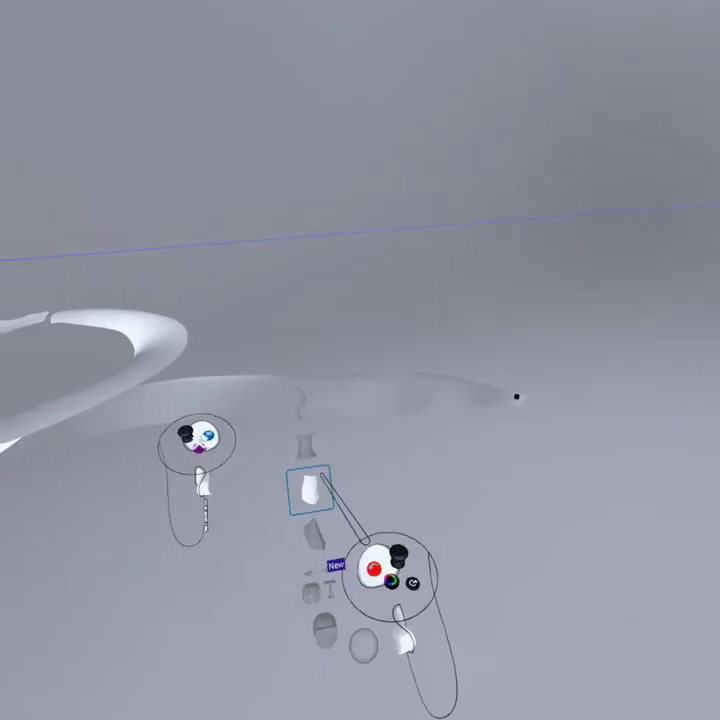
{"action": "left_click", "coordinate": [311, 495]}
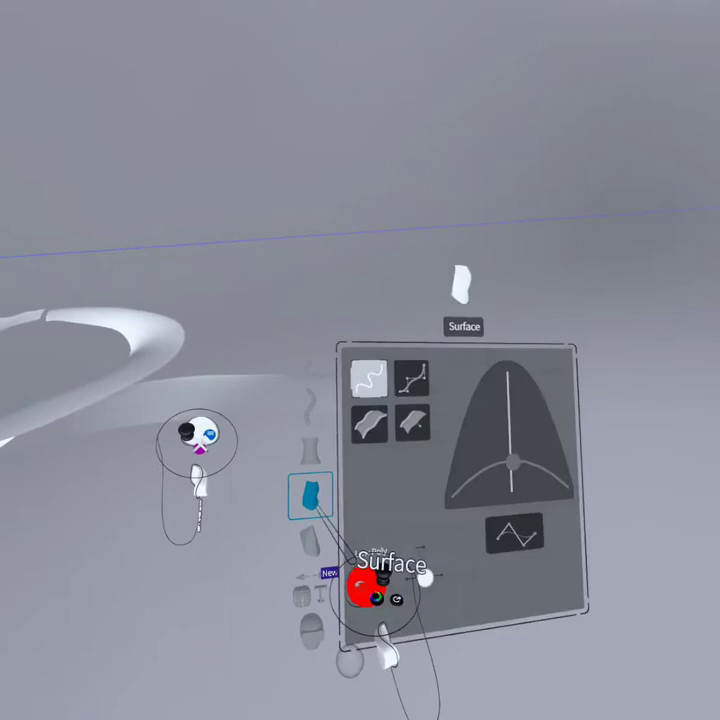
{"action": "left_click_drag", "start_coordinate": [349, 474], "coordinate": [351, 460]}
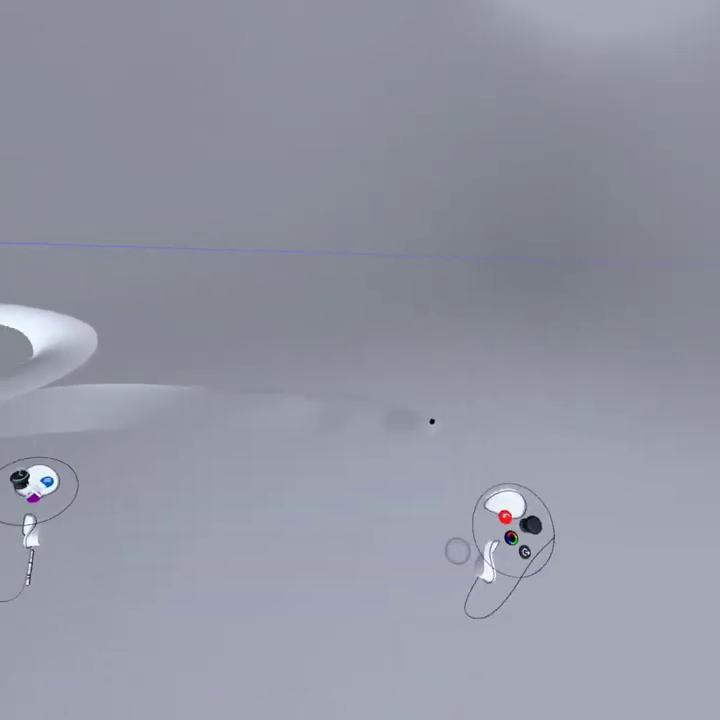
{"action": "mouse_move", "coordinate": [468, 432]}
{"action": "left_mouse_down"}
{"action": "mouse_move", "coordinate": [463, 403]}
{"action": "mouse_move", "coordinate": [393, 391]}
{"action": "left_mouse_up"}
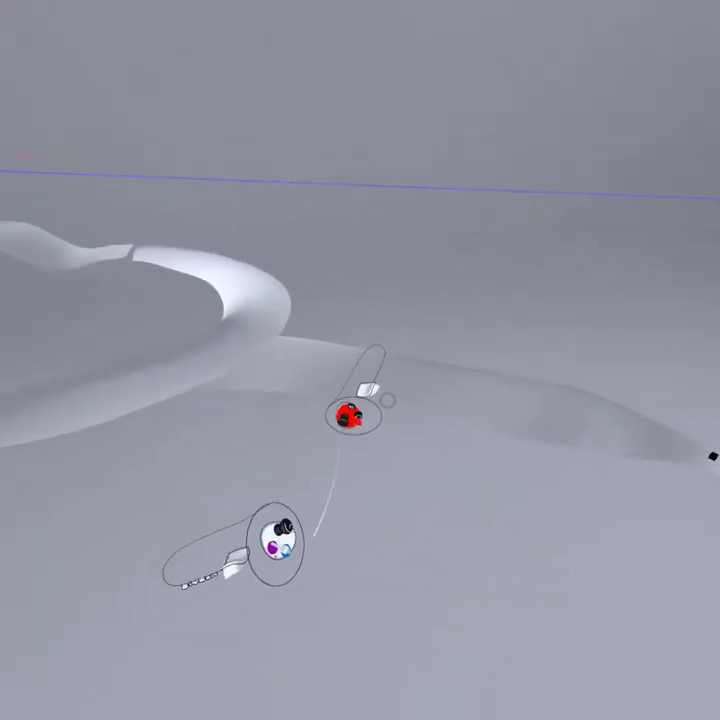
{"action": "left_click_drag", "start_coordinate": [352, 415], "coordinate": [397, 451]}
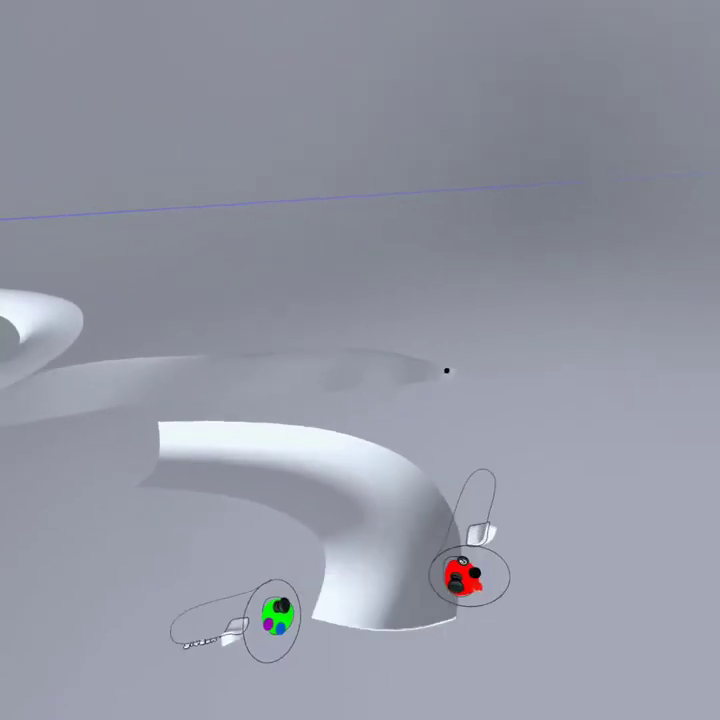
{"action": "mouse_move", "coordinate": [463, 577]}
{"action": "left_mouse_down"}
{"action": "mouse_move", "coordinate": [288, 652]}
{"action": "mouse_move", "coordinate": [137, 527]}
{"action": "mouse_move", "coordinate": [230, 443]}
{"action": "mouse_move", "coordinate": [298, 412]}
{"action": "left_mouse_up"}
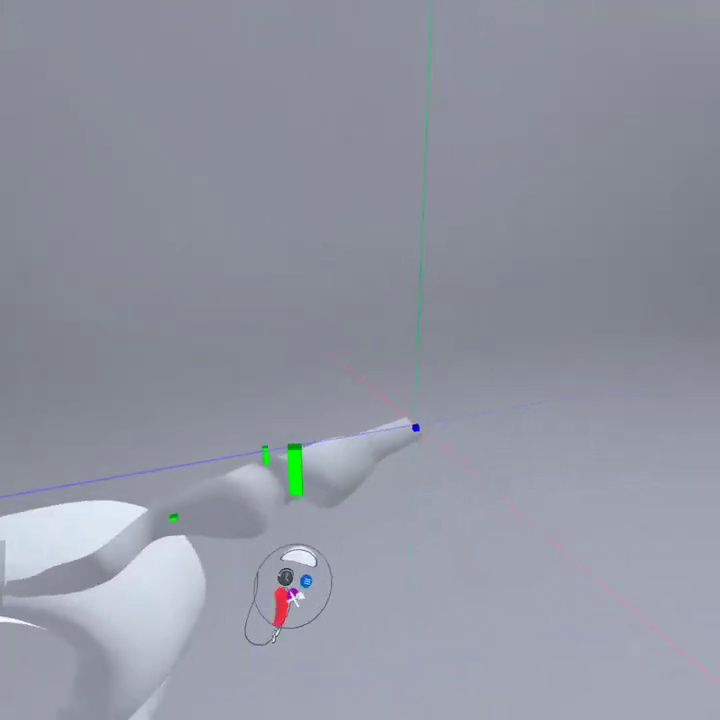
Set the Surface tool to Low Poly, choose magenta, and draw faceted walls along both sides of the white track.
{"action": "left_click", "coordinate": [309, 523]}
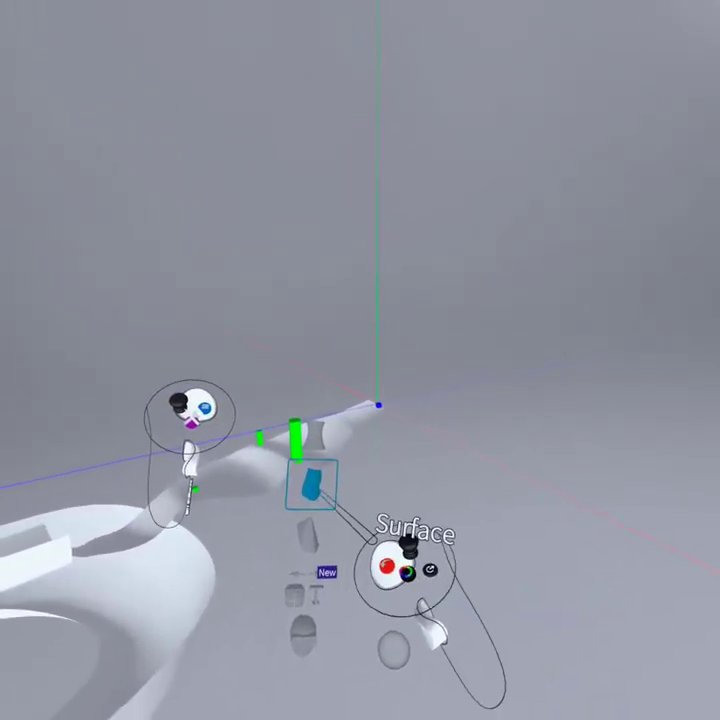
{"action": "left_click", "coordinate": [311, 492]}
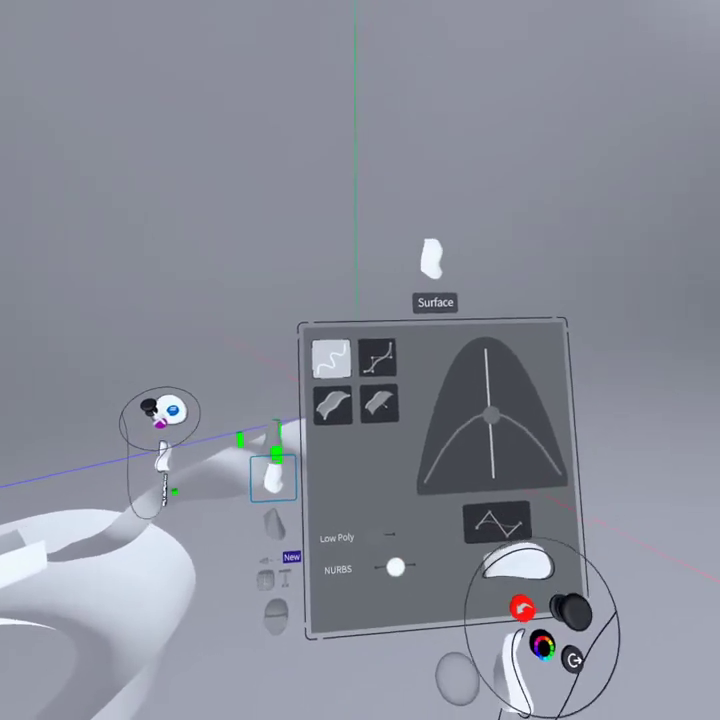
{"action": "left_click", "coordinate": [376, 517]}
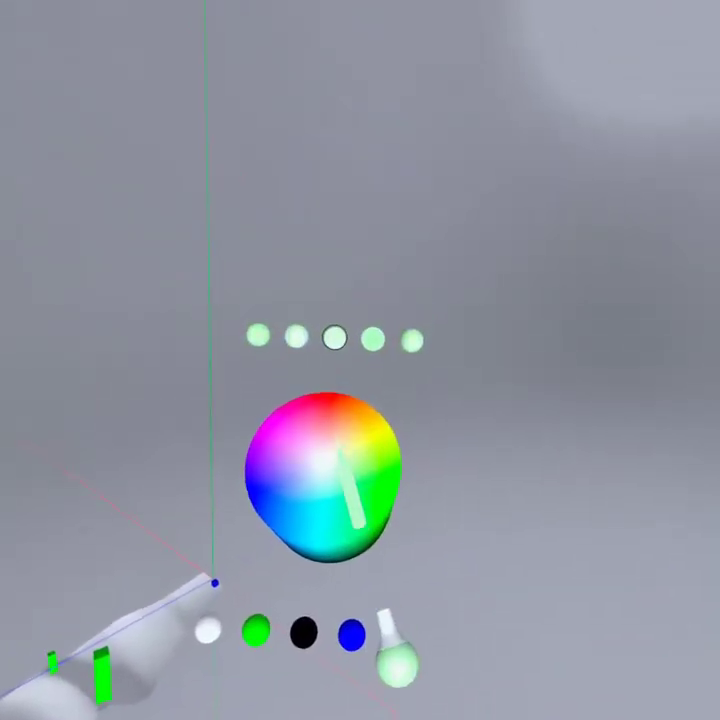
{"action": "left_click_drag", "start_coordinate": [342, 452], "coordinate": [315, 420]}
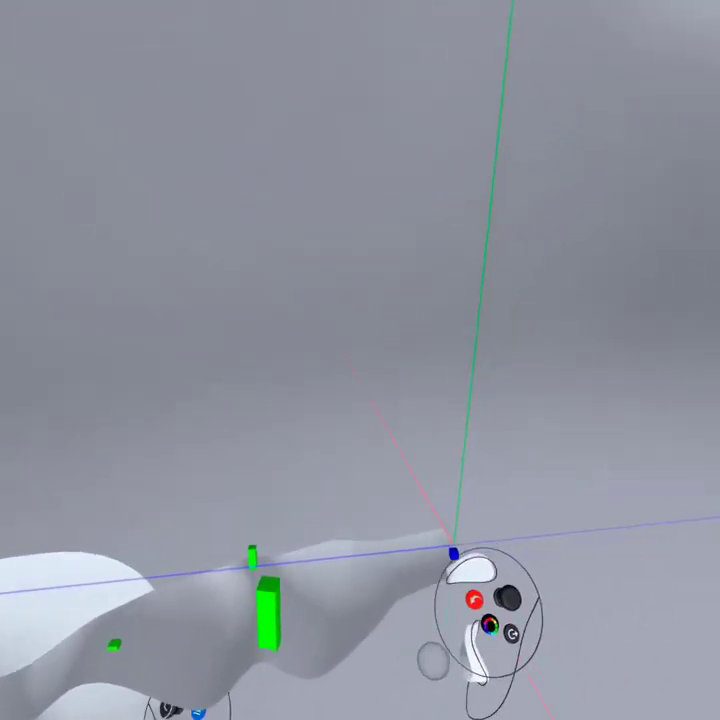
{"action": "mouse_move", "coordinate": [430, 570]}
{"action": "left_mouse_down"}
{"action": "mouse_move", "coordinate": [434, 426]}
{"action": "mouse_move", "coordinate": [420, 515]}
{"action": "left_mouse_up"}
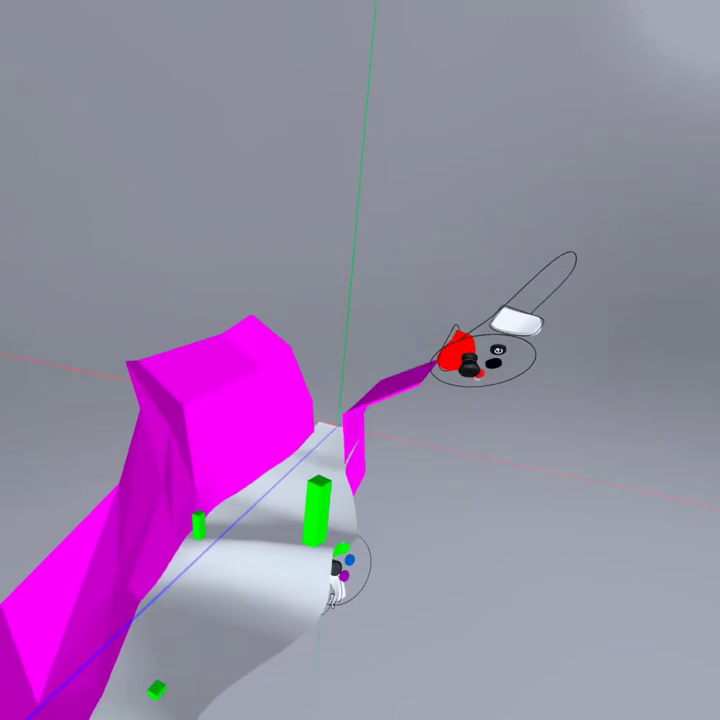
{"action": "left_click_drag", "start_coordinate": [338, 532], "coordinate": [267, 708]}
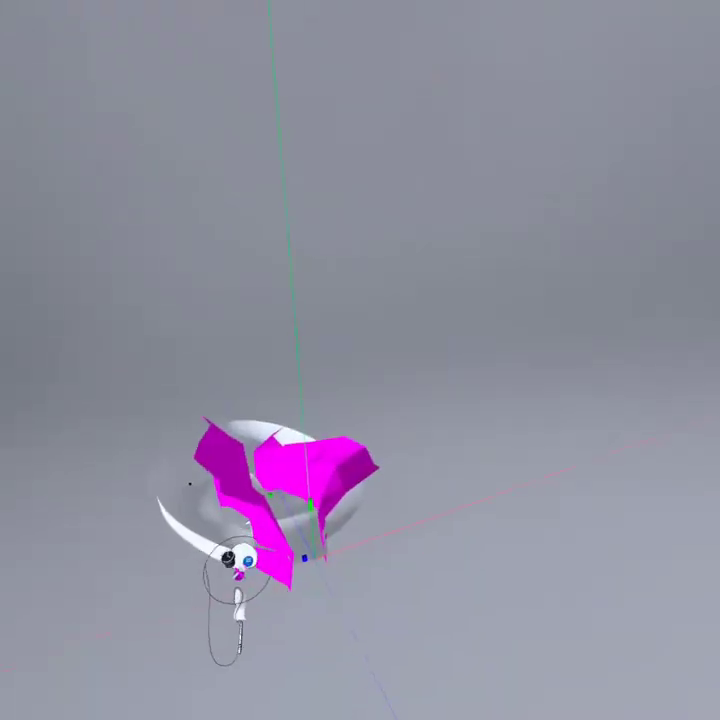
Enable the Tool Belt in the Beta settings and pick a tool from the belt.
{"action": "left_click", "coordinate": [300, 506]}
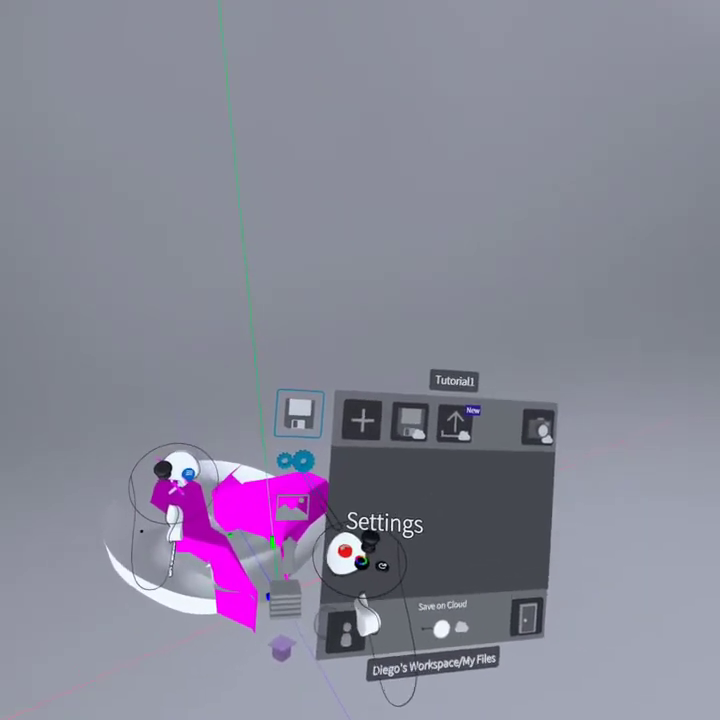
{"action": "left_click", "coordinate": [295, 443]}
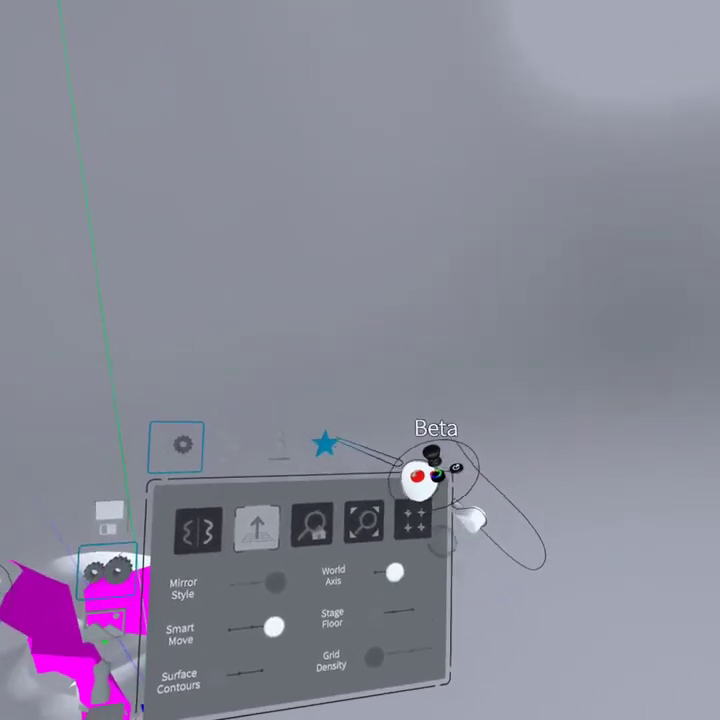
{"action": "left_click", "coordinate": [326, 442]}
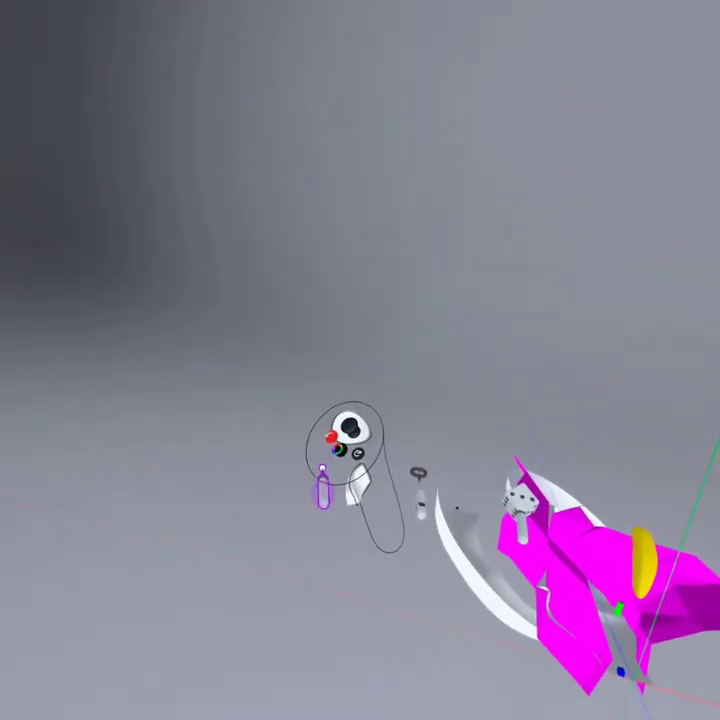
{"action": "left_click", "coordinate": [312, 496]}
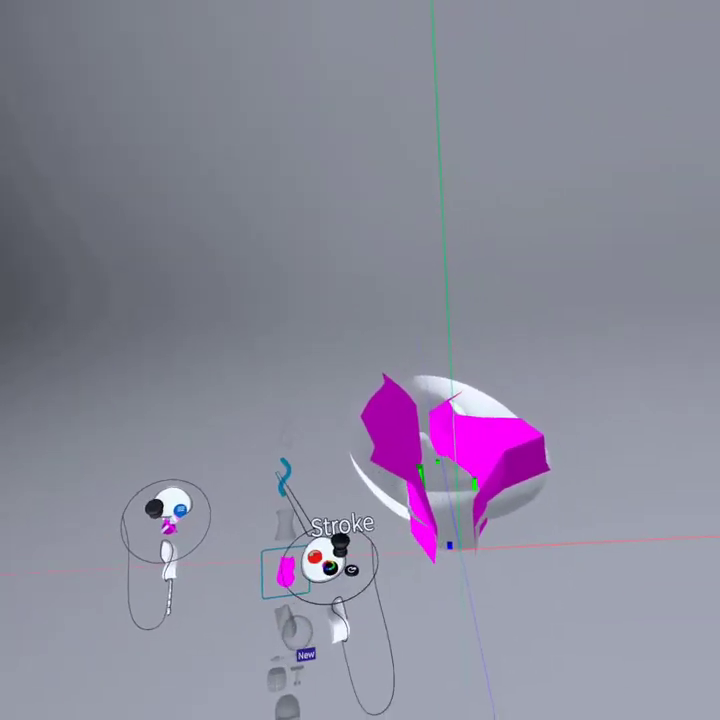
Select the Stroke tool, set the colour to black, and draw a stroke beside the green pillar on the track.
{"action": "left_click", "coordinate": [295, 481]}
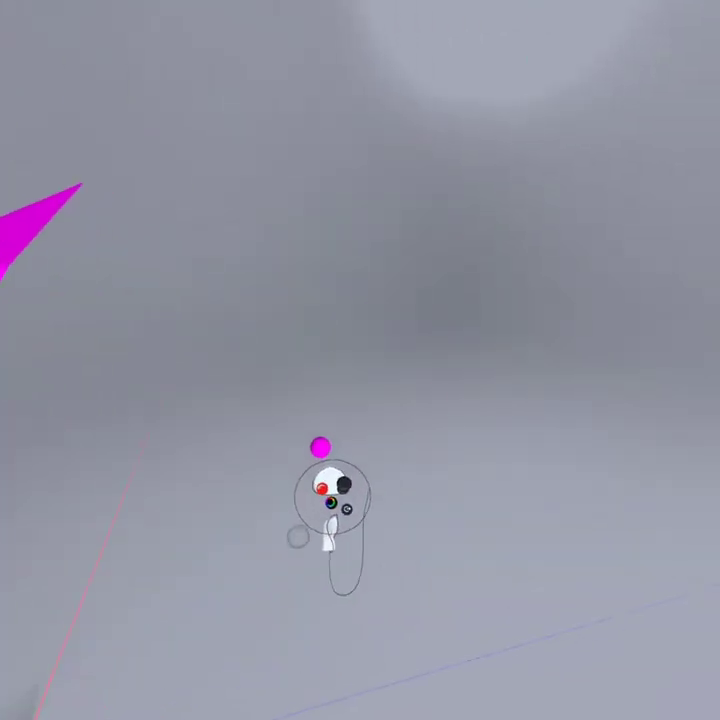
{"action": "left_click", "coordinate": [331, 503]}
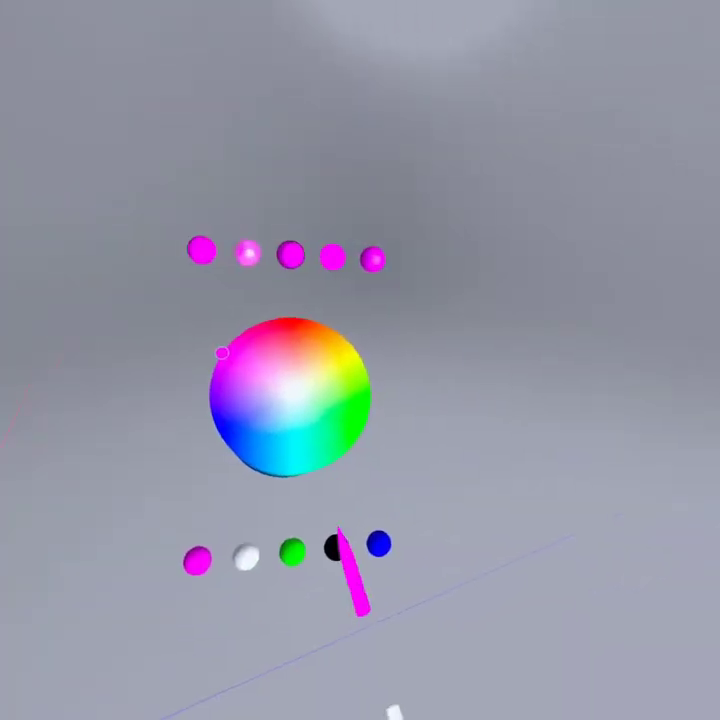
{"action": "left_click", "coordinate": [336, 546]}
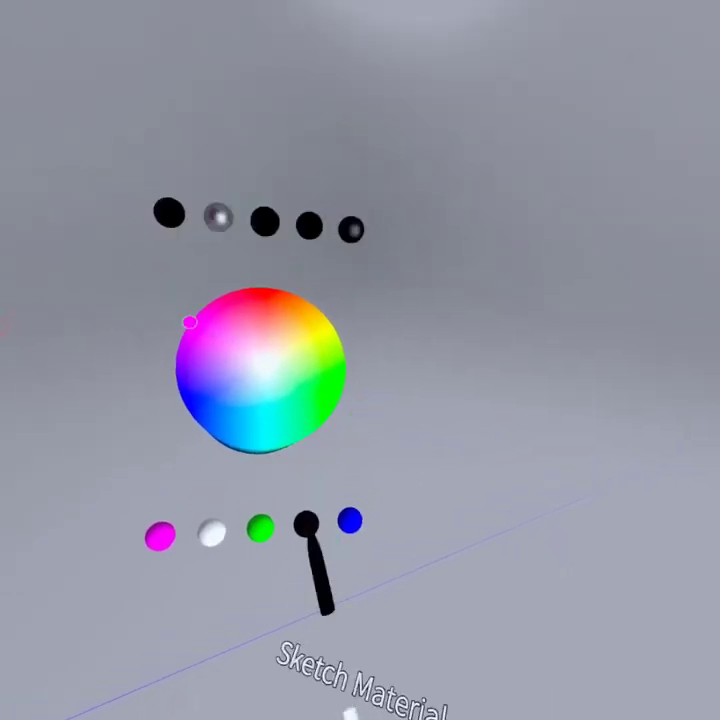
{"action": "left_click", "coordinate": [304, 499]}
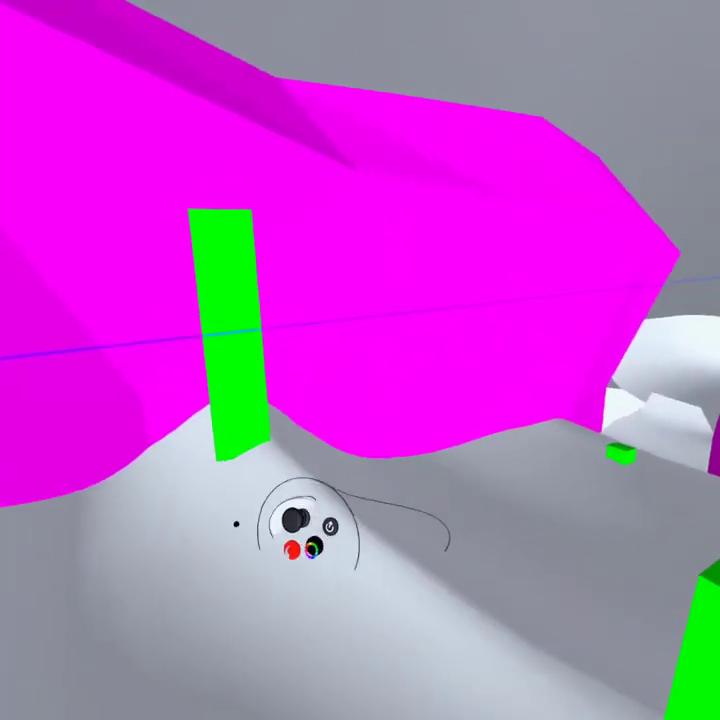
{"action": "mouse_move", "coordinate": [297, 482]}
{"action": "left_mouse_down"}
{"action": "mouse_move", "coordinate": [321, 431]}
{"action": "mouse_move", "coordinate": [367, 425]}
{"action": "left_mouse_up"}
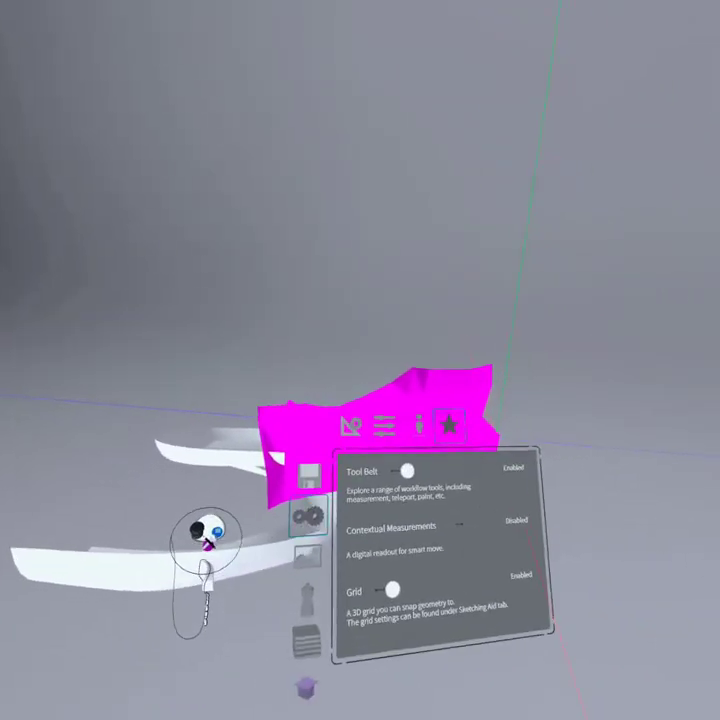
Switch saving to Local Storage and export the sketch as an OBJ in metres with Y as the up axis.
{"action": "left_click", "coordinate": [306, 480]}
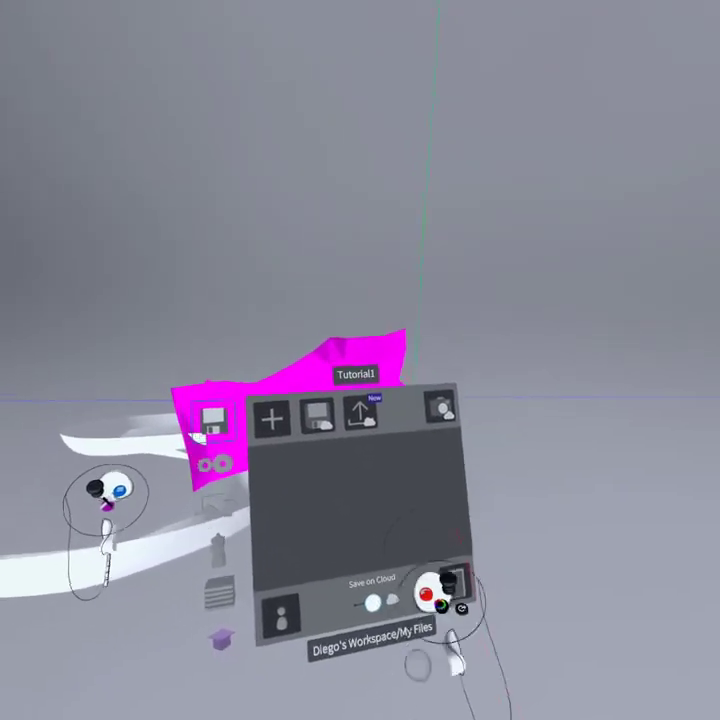
{"action": "left_click", "coordinate": [329, 496]}
{"action": "left_click", "coordinate": [537, 402]}
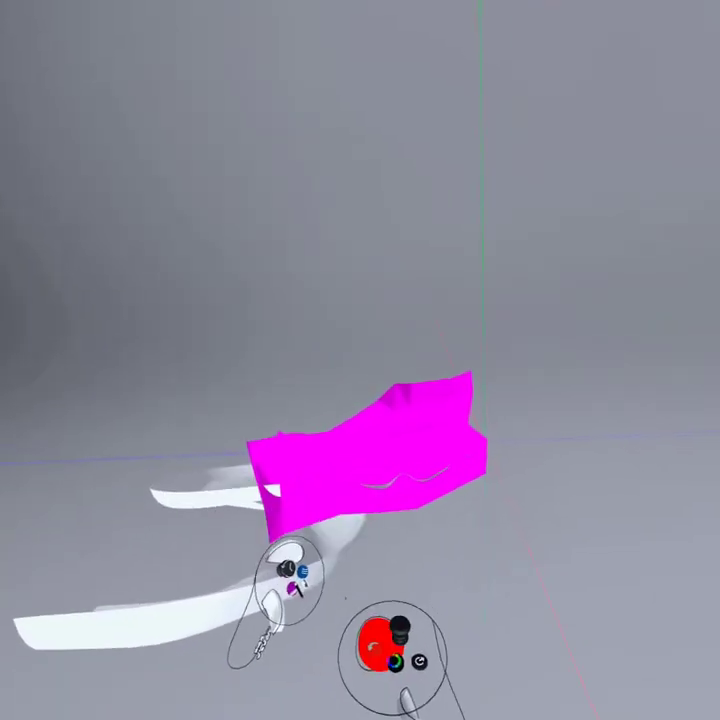
{"action": "left_click", "coordinate": [326, 561]}
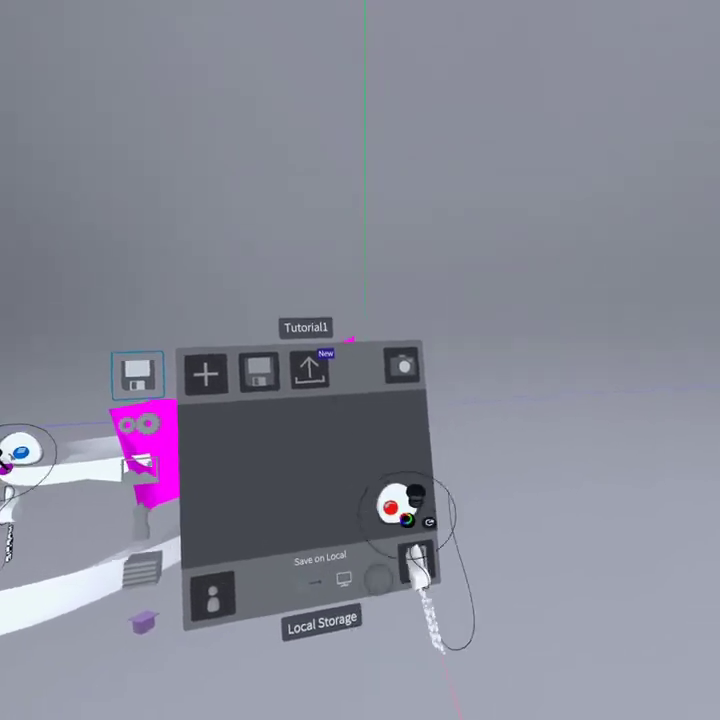
{"action": "left_click", "coordinate": [332, 416]}
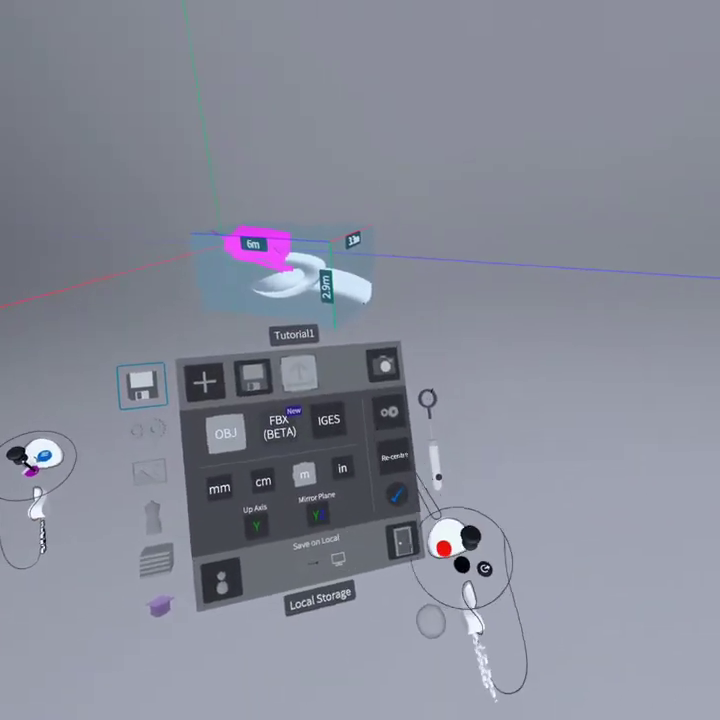
{"action": "left_click", "coordinate": [401, 540]}
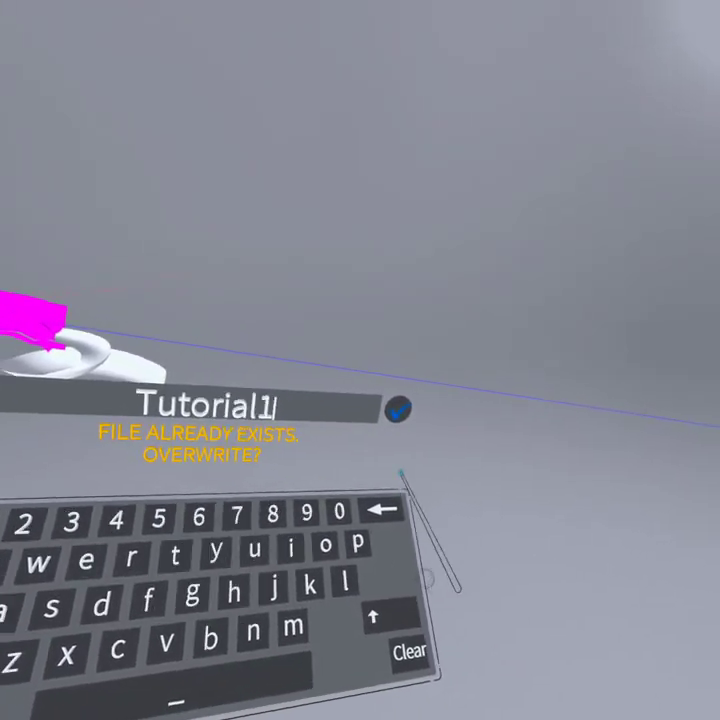
Try Tutorial2 as the export file name and restore Tutorial1.
{"action": "left_click", "coordinate": [399, 506]}
{"action": "type", "text": "2"}
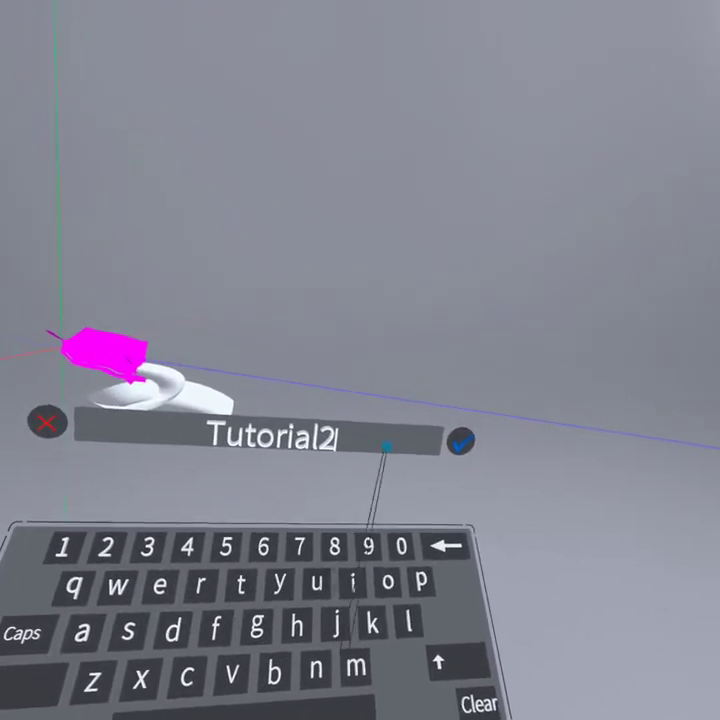
{"action": "left_click", "coordinate": [418, 507]}
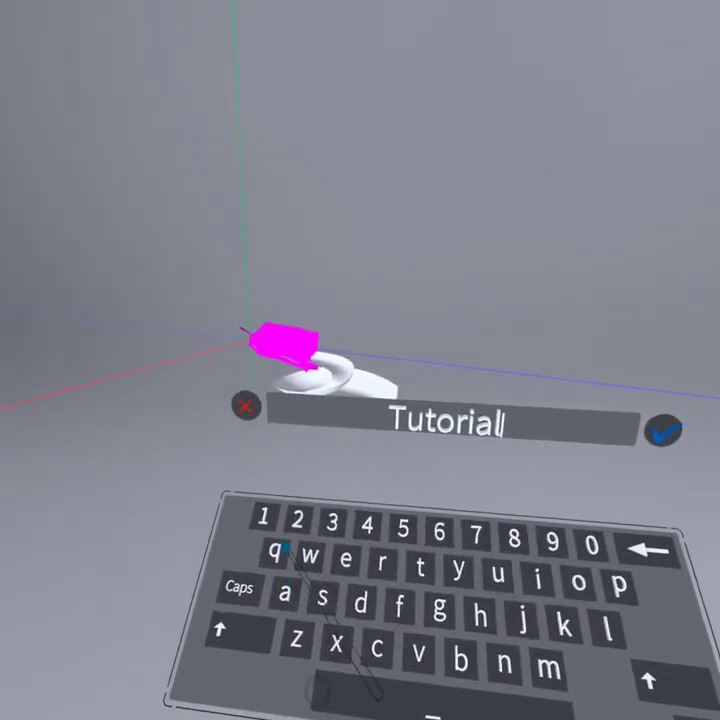
{"action": "left_click", "coordinate": [266, 505]}
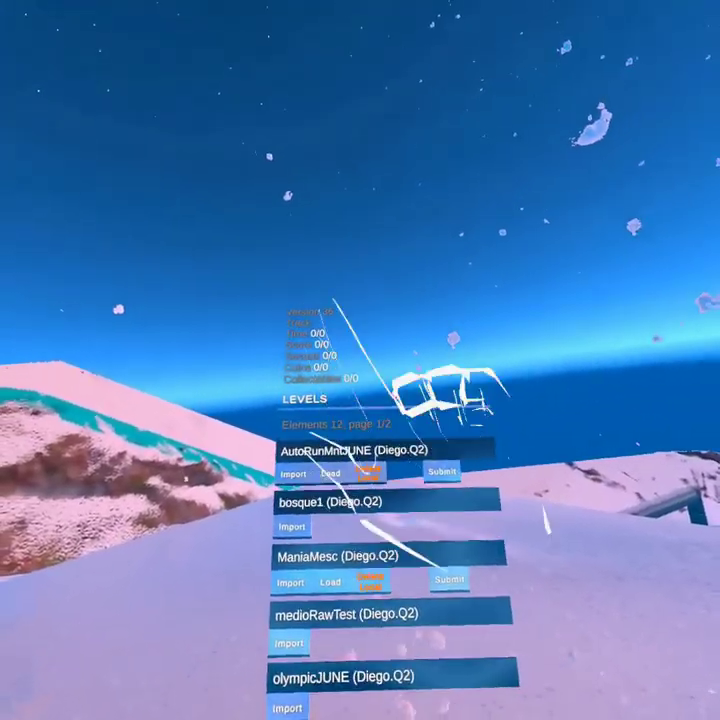
Load the local Tutorial1 level from the second page of the snowboarding game's level list.
{"action": "scroll", "coordinate": [405, 470], "scroll_direction": "down", "scroll_amount": 1}
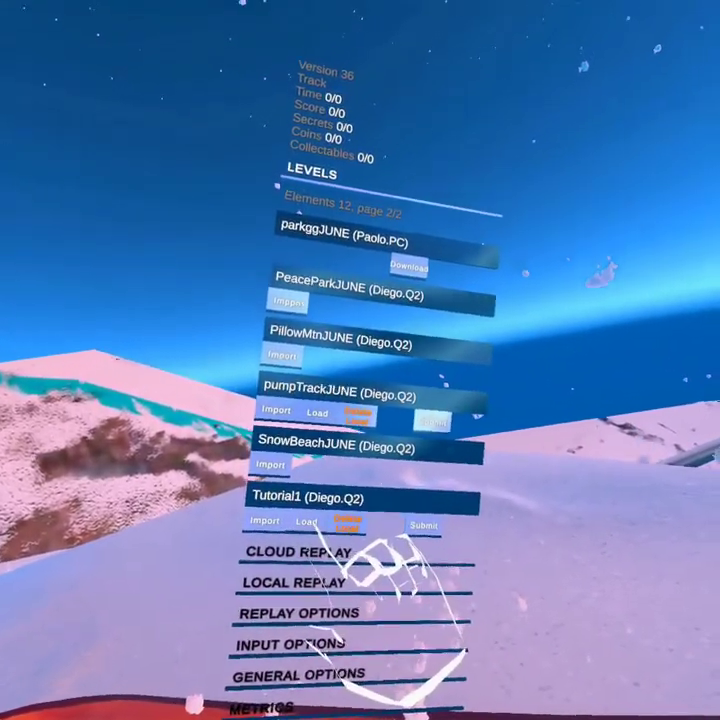
{"action": "left_click", "coordinate": [307, 517]}
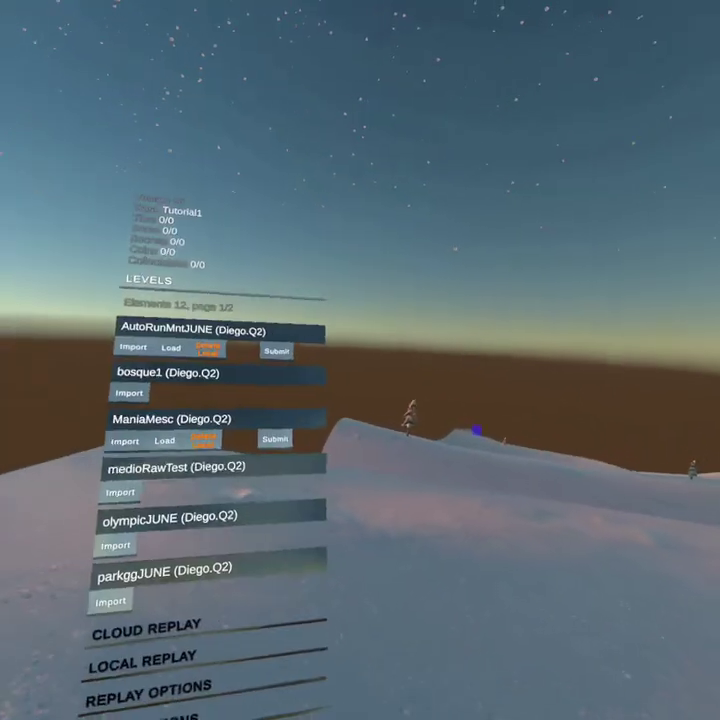
{"action": "scroll", "coordinate": [218, 460], "scroll_direction": "down", "scroll_amount": 1}
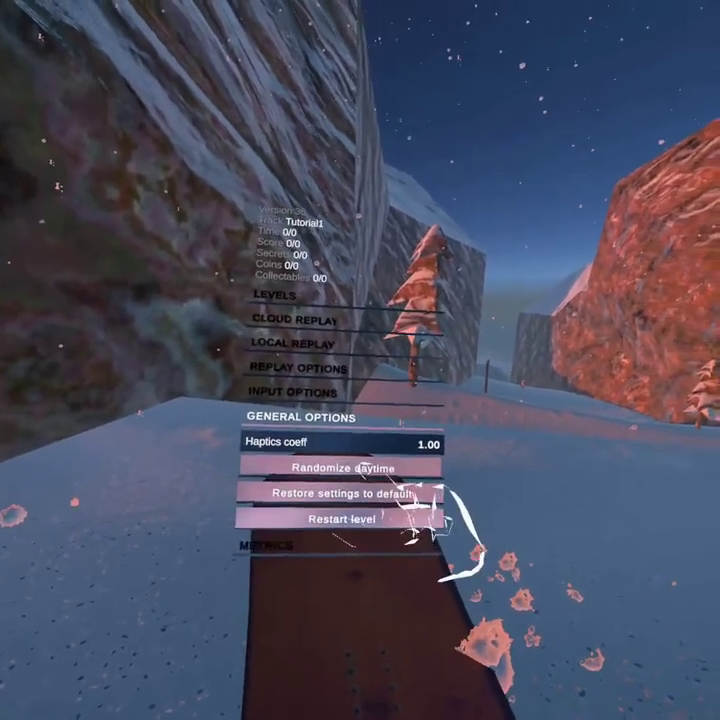
Randomize the daytime of the Tutorial1 level several times to change its lighting.
{"action": "left_click", "coordinate": [355, 468]}
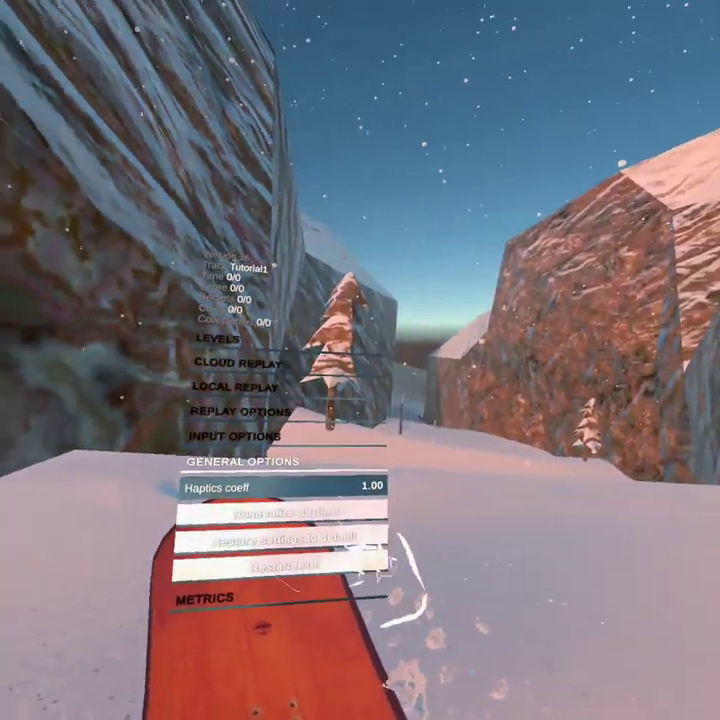
{"action": "left_click", "coordinate": [300, 513]}
{"action": "left_click", "coordinate": [358, 516]}
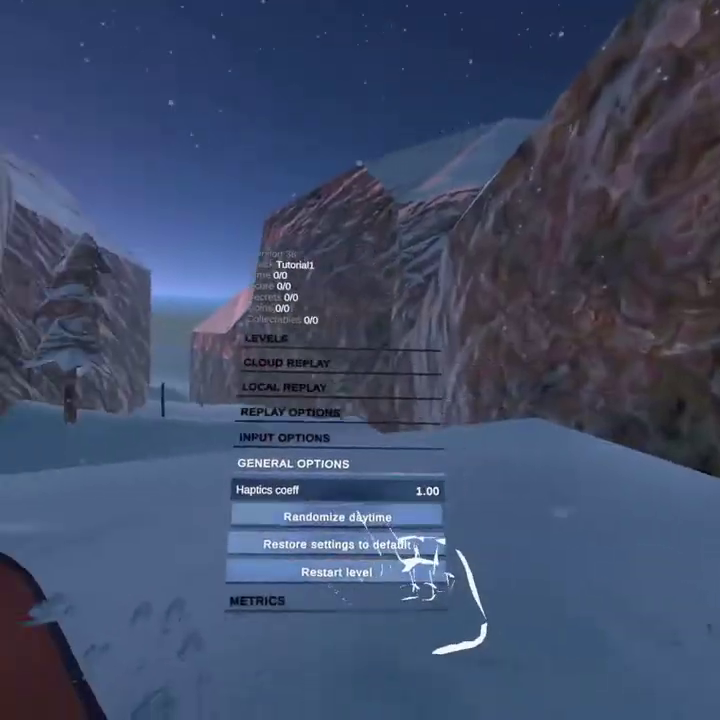
{"action": "left_click", "coordinate": [395, 550]}
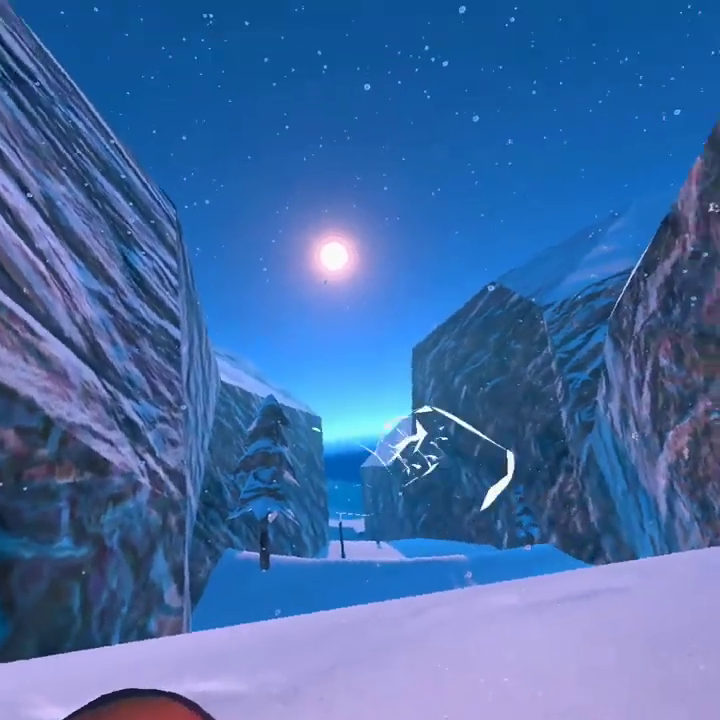